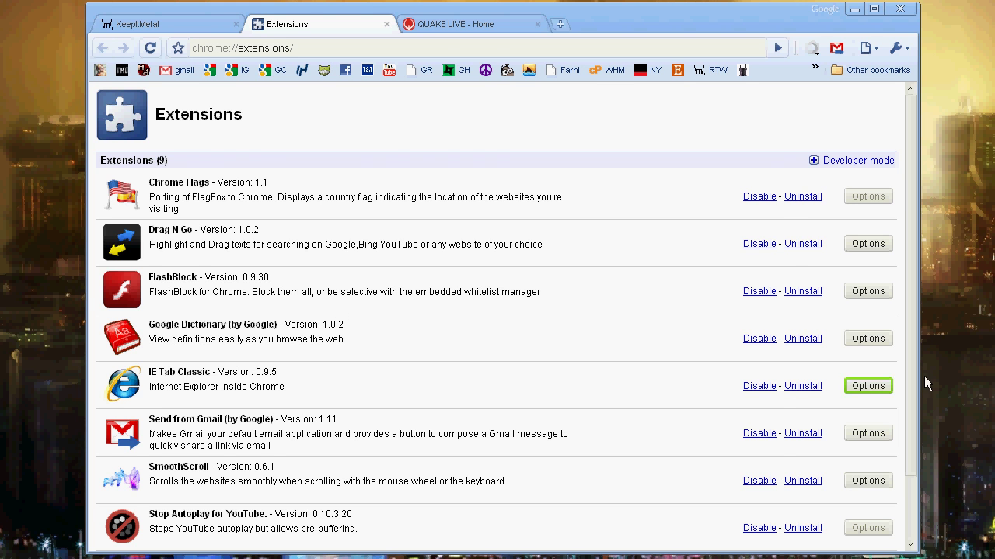
Review the installed extensions, highlighting the Drag N Go and FlashBlock entries.
scroll(908, 467, "down", 3)
scroll(892, 291, "up", 3)
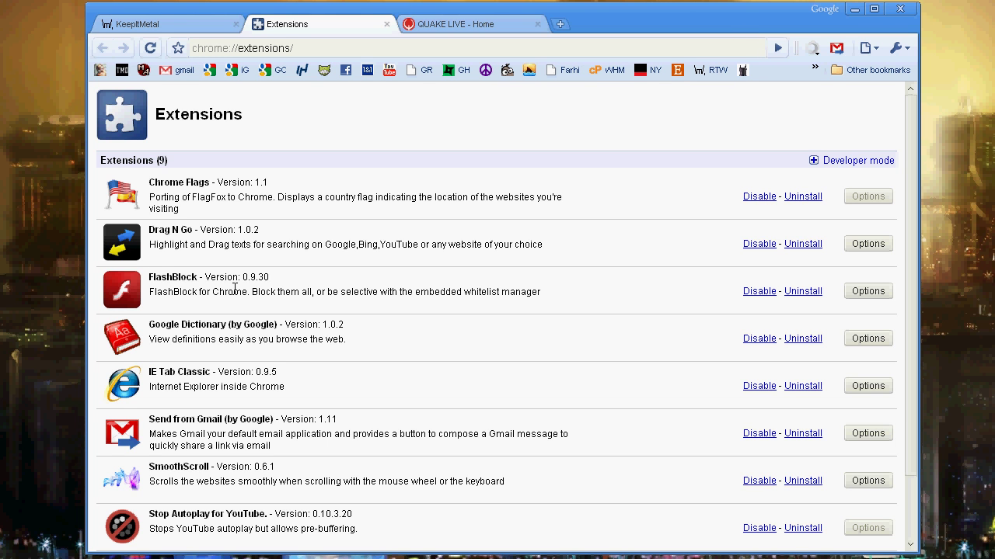
double_click(339, 244)
mouse_move(338, 246)
left_mouse_down()
mouse_move(328, 74)
mouse_move(328, 322)
mouse_move(341, 243)
left_mouse_up()
left_click_drag(155, 230, 181, 231)
left_click(193, 284)
left_click_drag(150, 277, 198, 278)
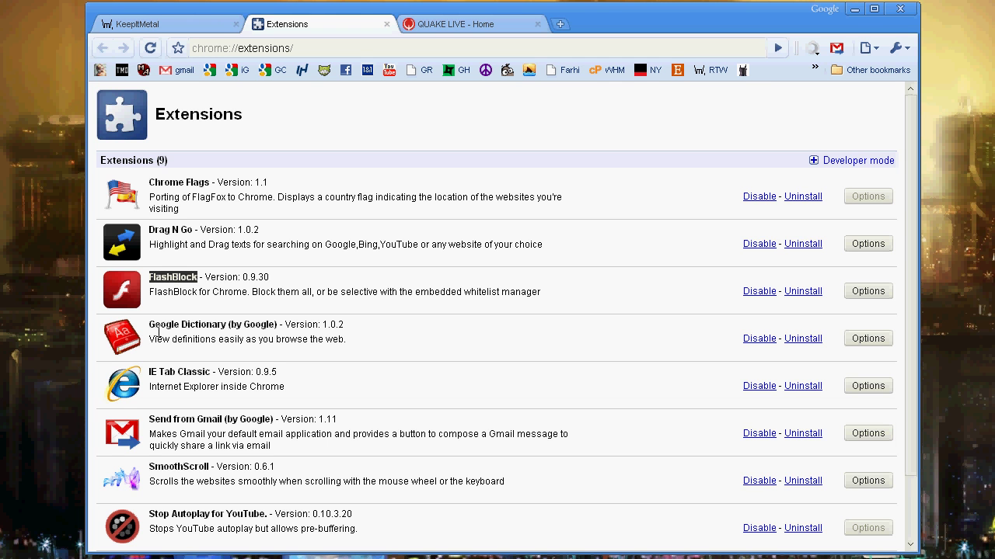
Disable the Google Dictionary (by Google) extension.
left_click_drag(149, 327, 281, 327)
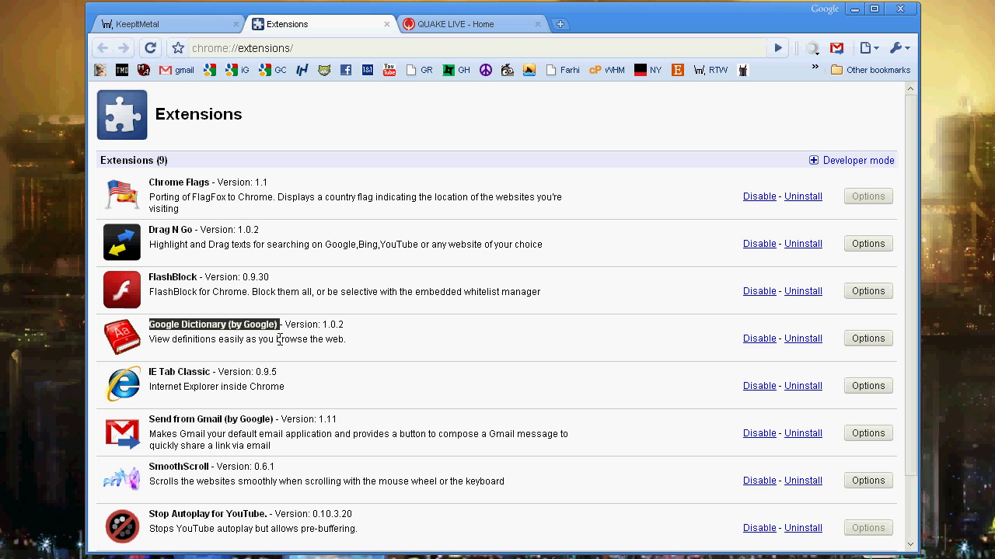
double_click(174, 277)
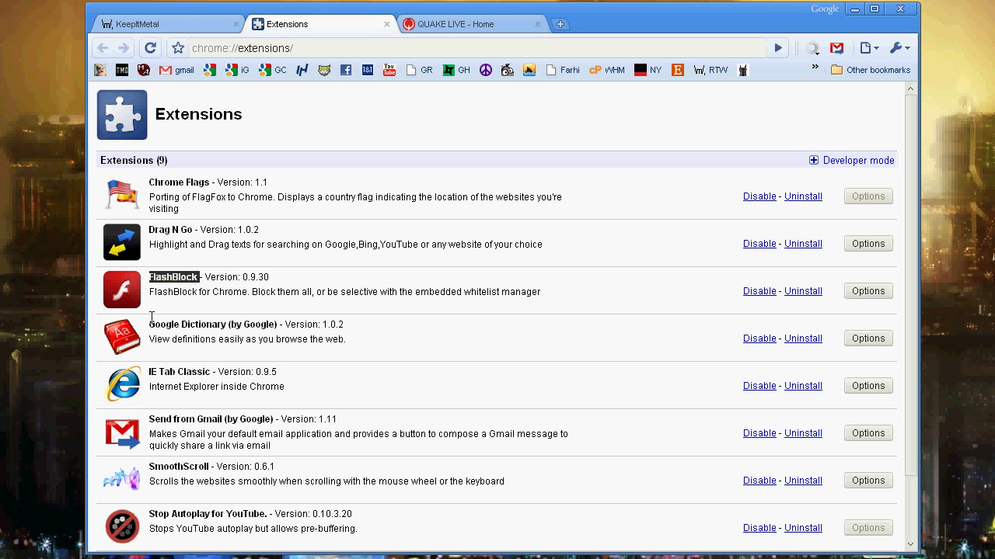
left_click_drag(200, 326, 274, 327)
left_click(214, 368)
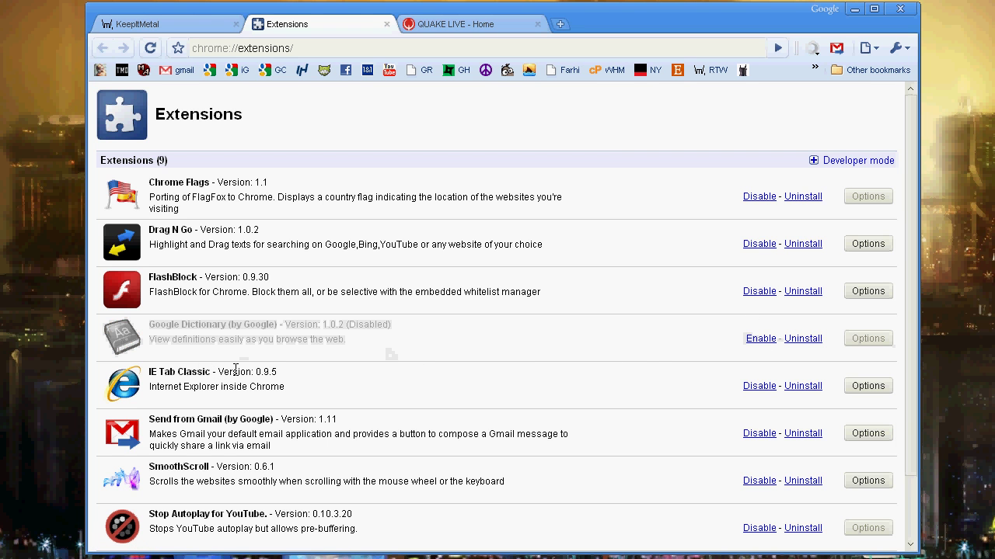
Review the rest of the extensions list, highlighting the WOT and IE Tab Classic entries.
scroll(153, 310, "down", 2)
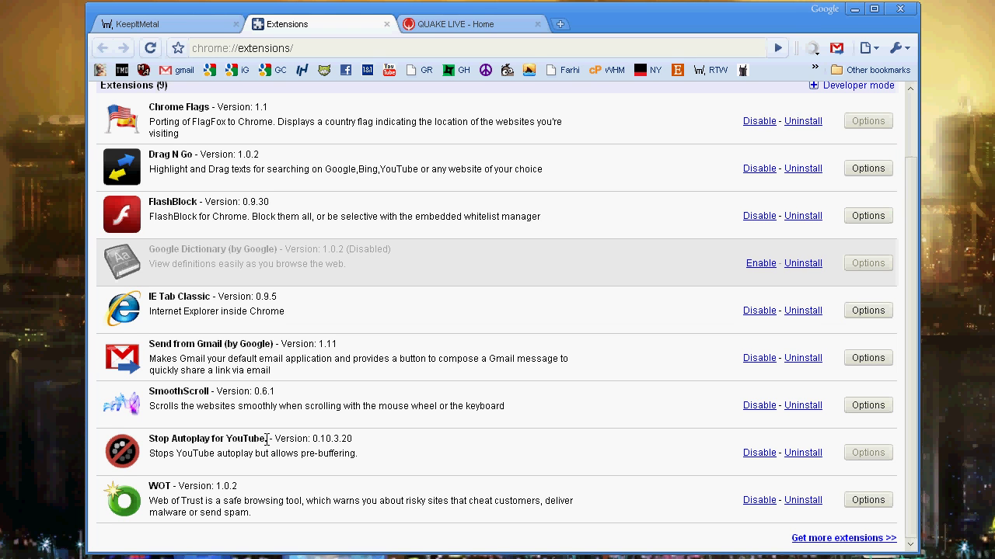
double_click(160, 486)
left_click(266, 511)
left_click_drag(149, 297, 218, 296)
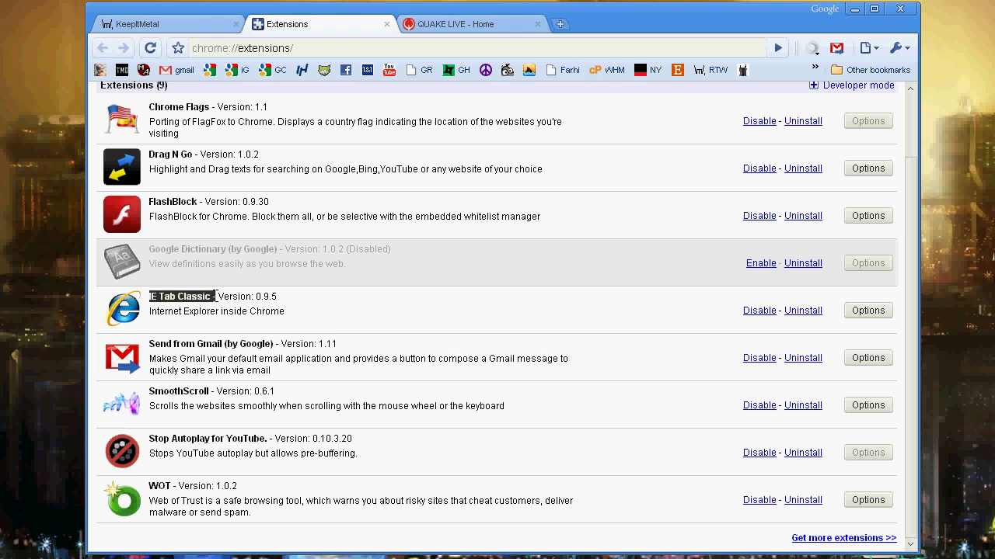
left_click(203, 299)
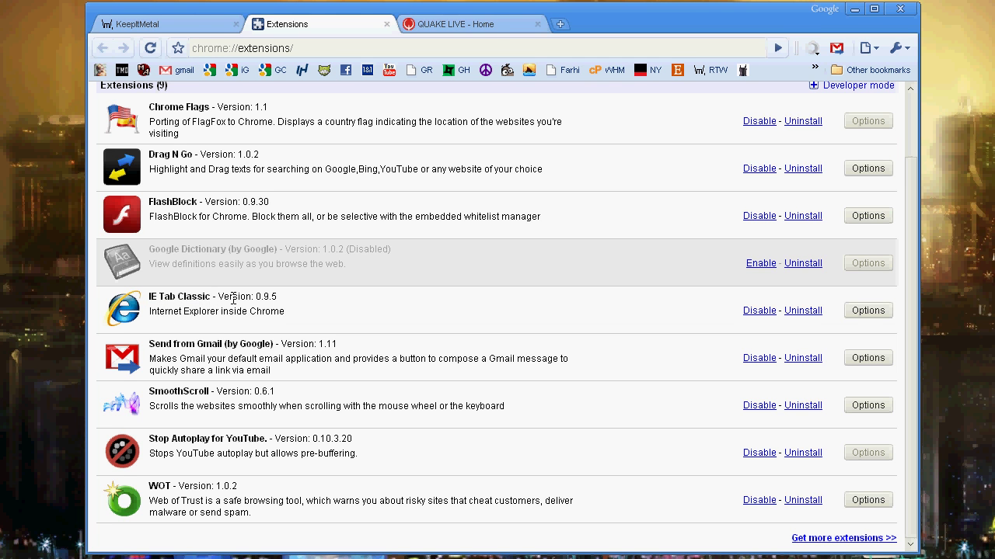
Load the QUAKE LIVE page inside IE Tab Classic and collapse the IE Tab address bar above it.
left_click(453, 24)
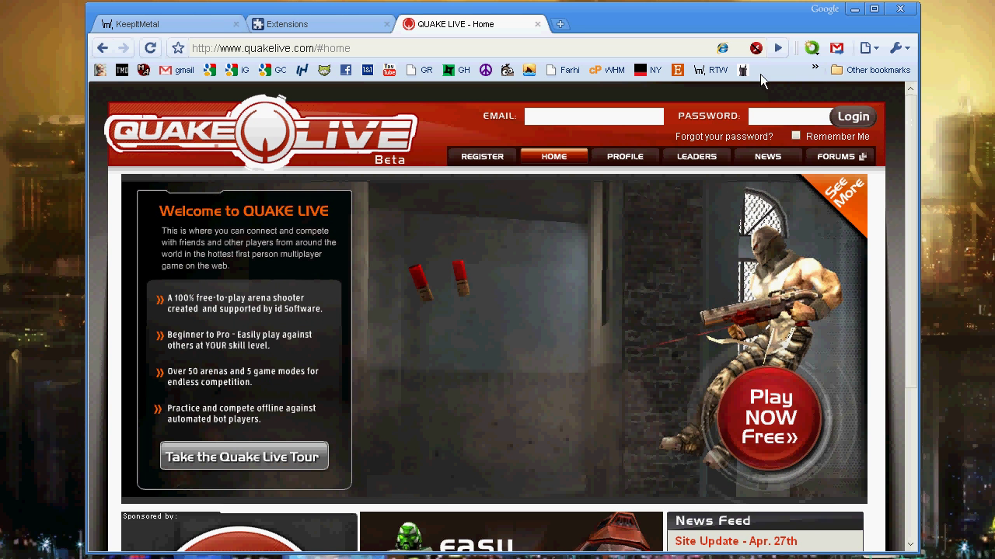
left_click(723, 50)
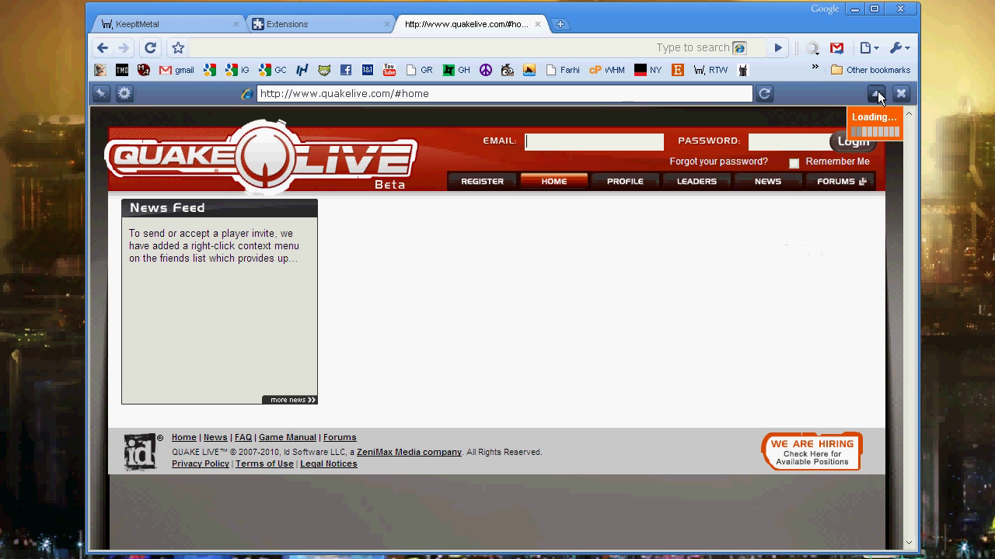
left_click(876, 93)
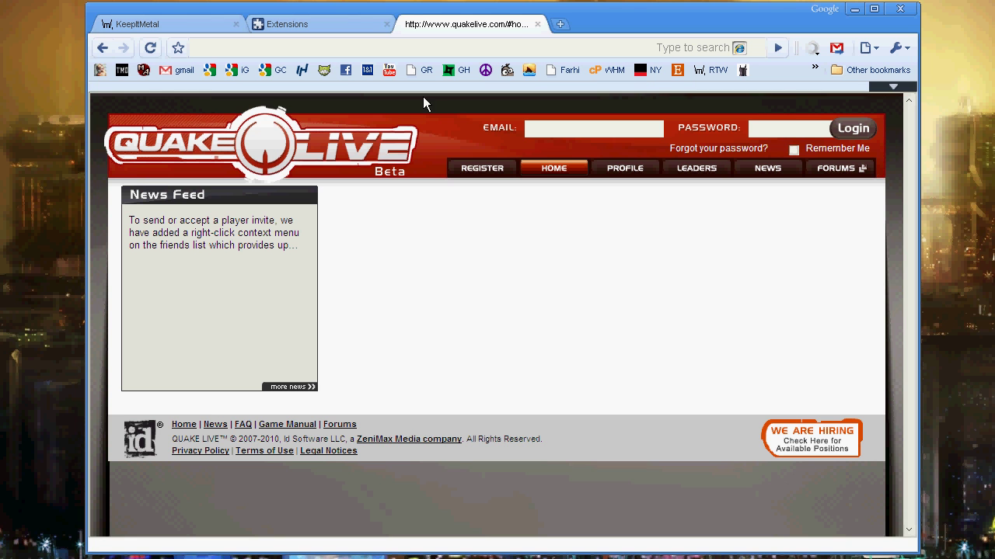
left_click(897, 89)
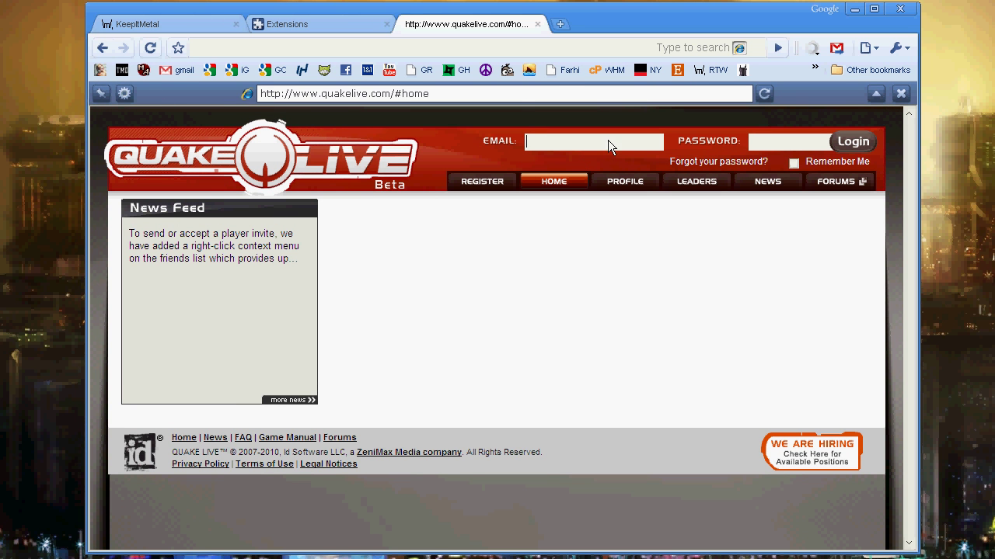
left_click(875, 94)
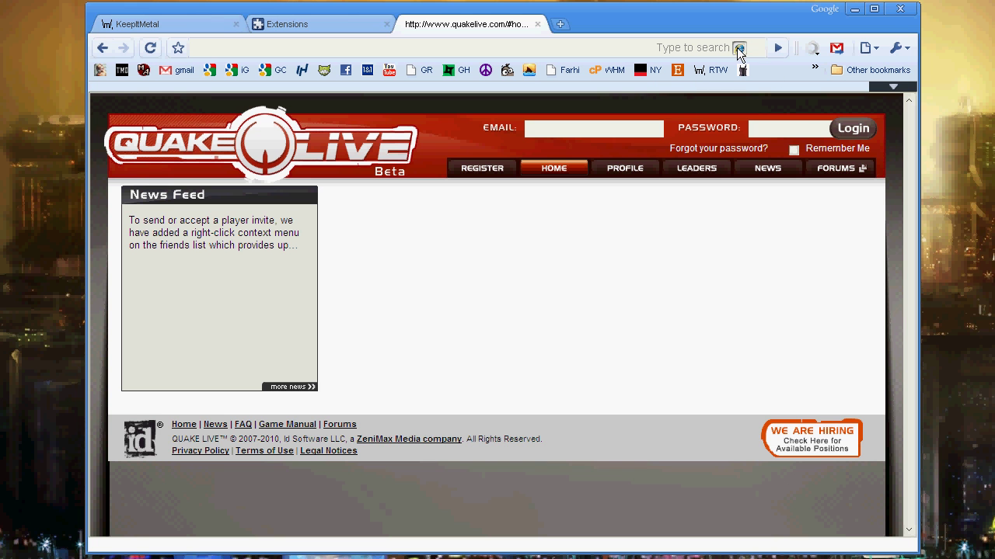
On the KeepItMetal page, clear the name of the gmail bookmark so only its icon remains on the bookmarks bar.
left_click(361, 24)
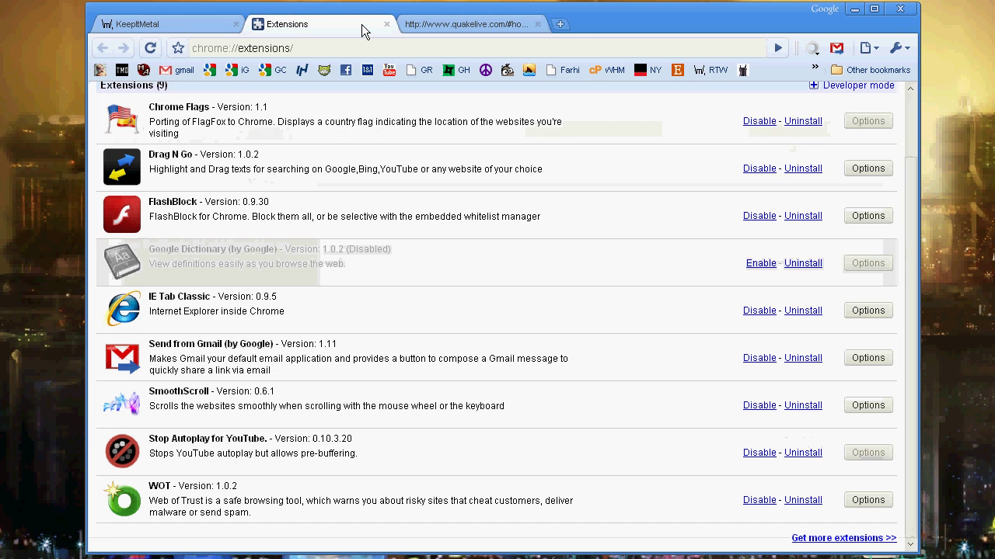
left_click(142, 24)
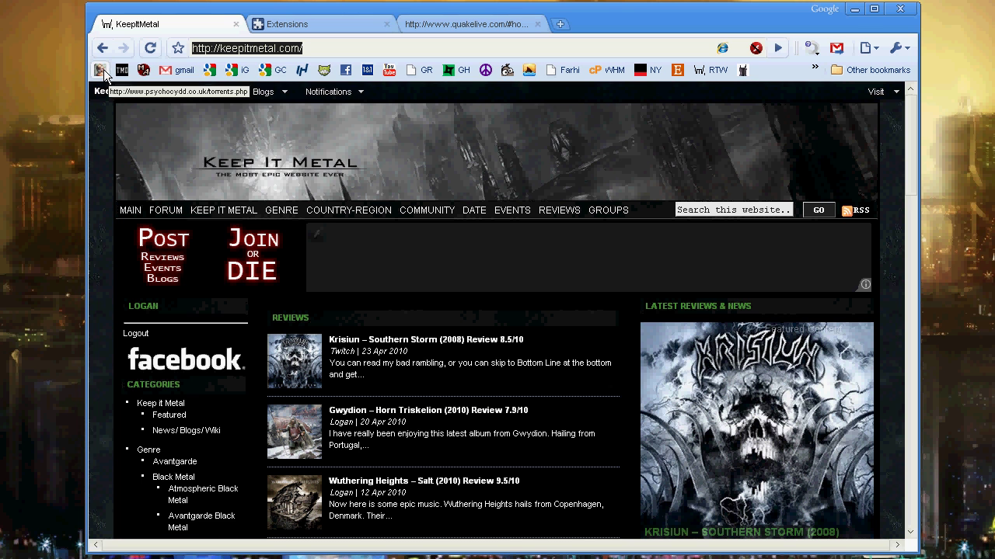
right_click(167, 70)
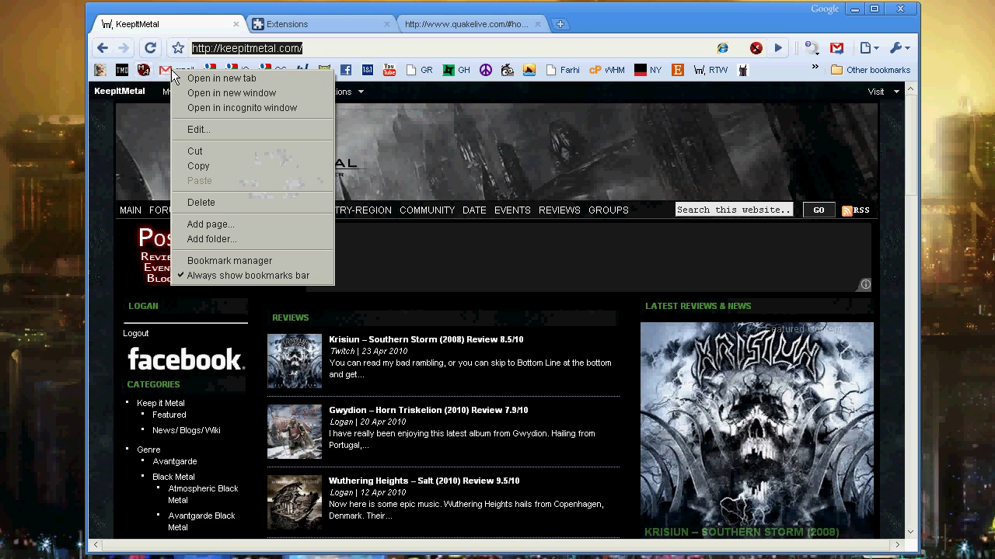
left_click(203, 132)
key("BackSpace")
key("Return")
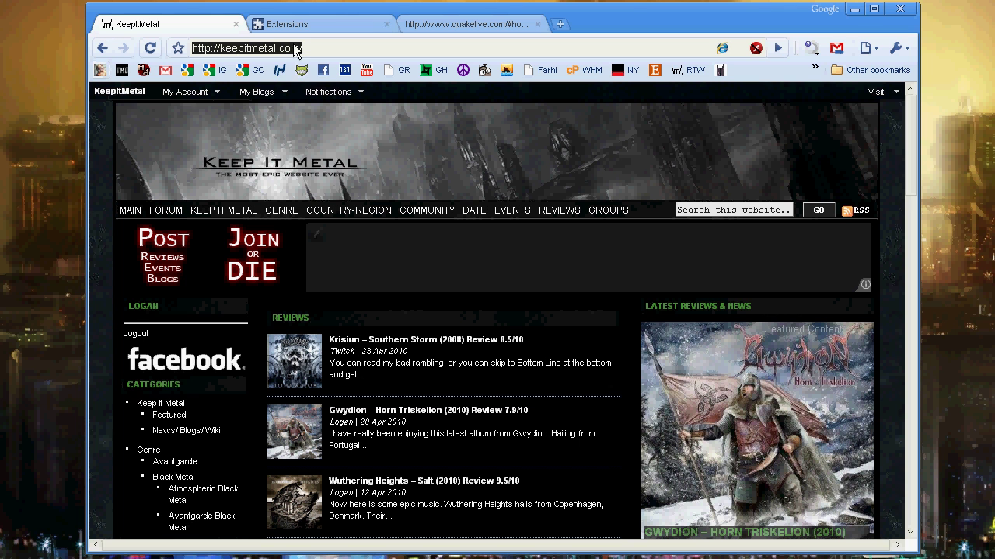
Add the keepitmetal.com page to the bookmarks bar and clear the new bookmark's name to leave only its icon.
mouse_move(259, 51)
left_mouse_down()
mouse_move(256, 67)
mouse_move(346, 69)
mouse_move(295, 71)
left_mouse_up()
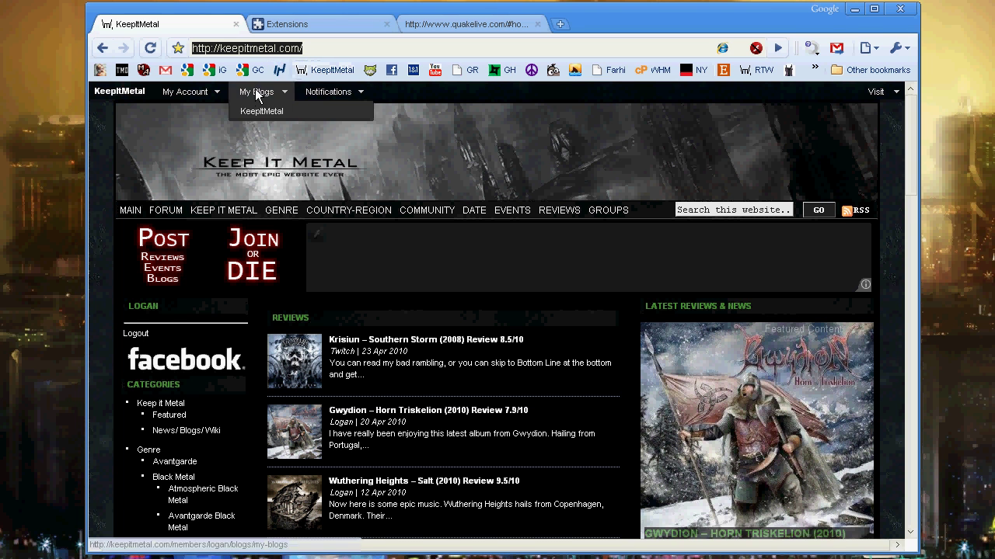
right_click(309, 73)
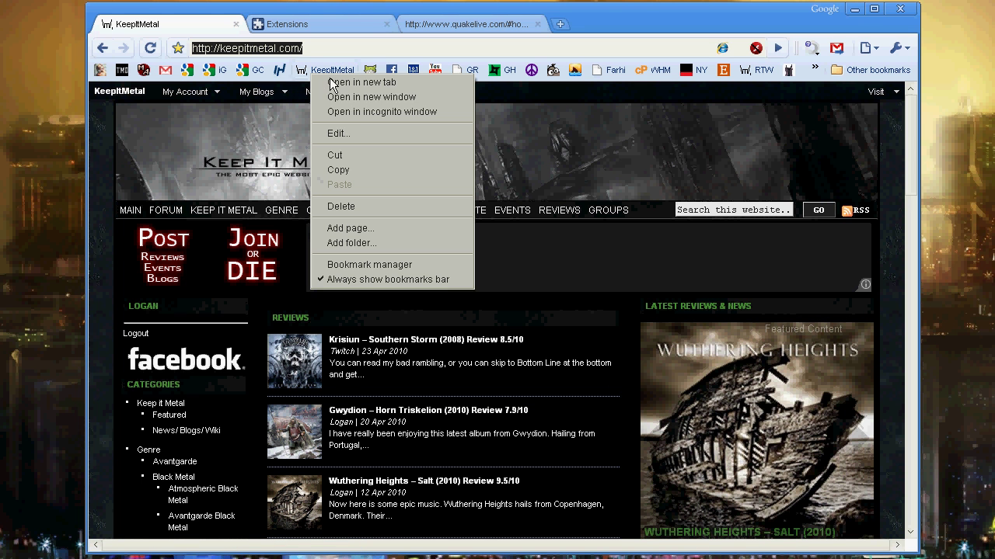
left_click(335, 133)
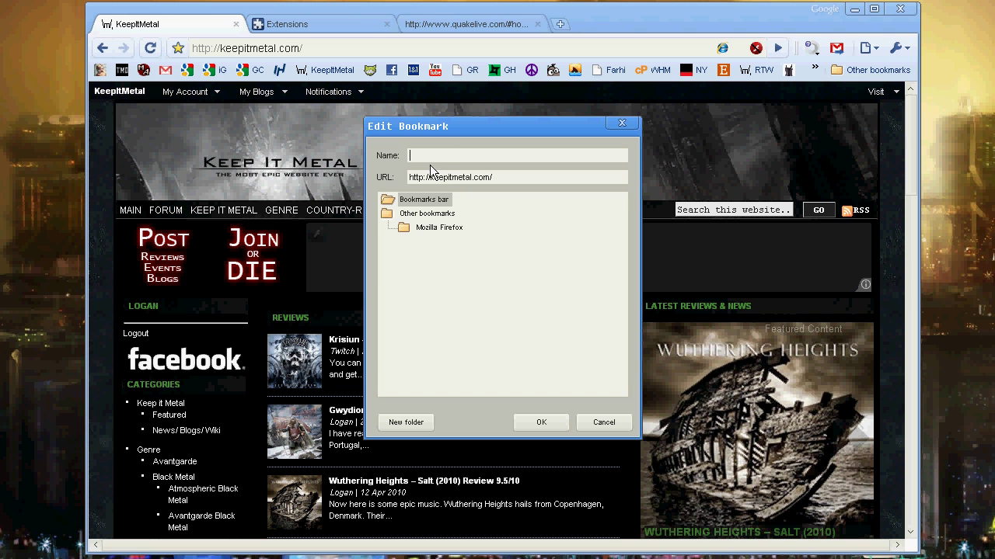
left_click(553, 423)
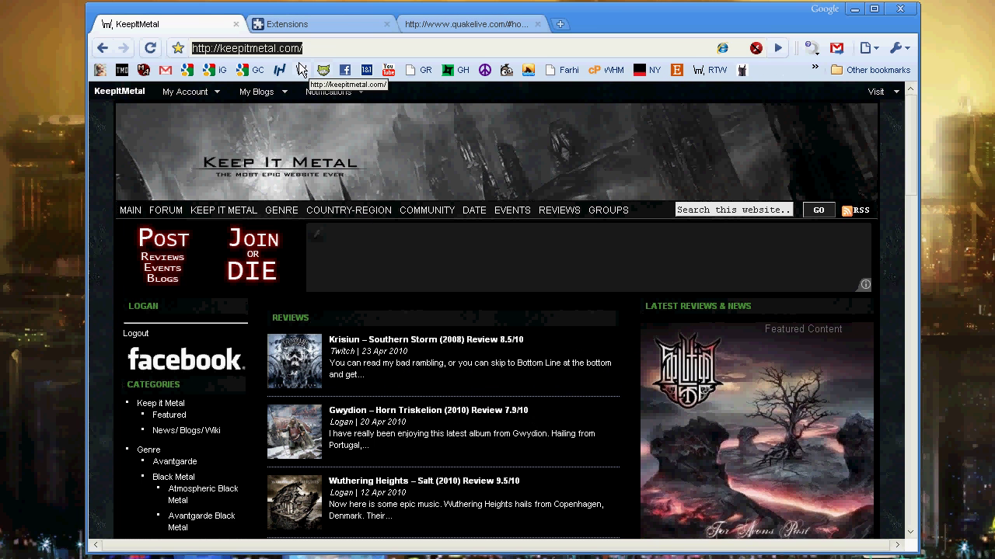